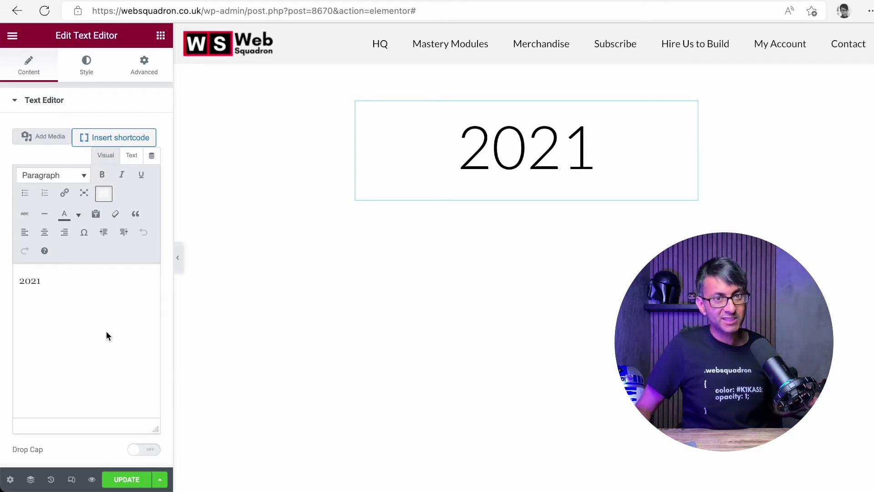
Step: Insert the Current Date Time dynamic tag from the Site group, replacing the static 2021 text
left_click(152, 156)
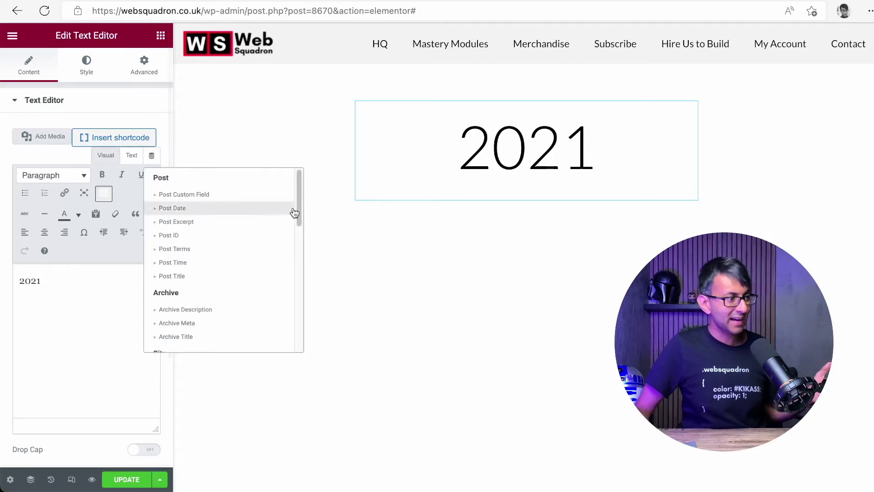
left_click_drag(297, 189, 296, 240)
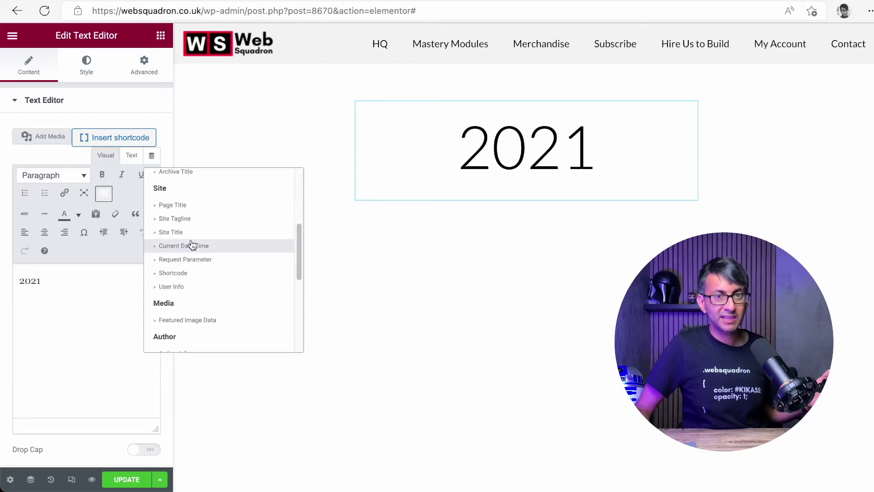
left_click(192, 245)
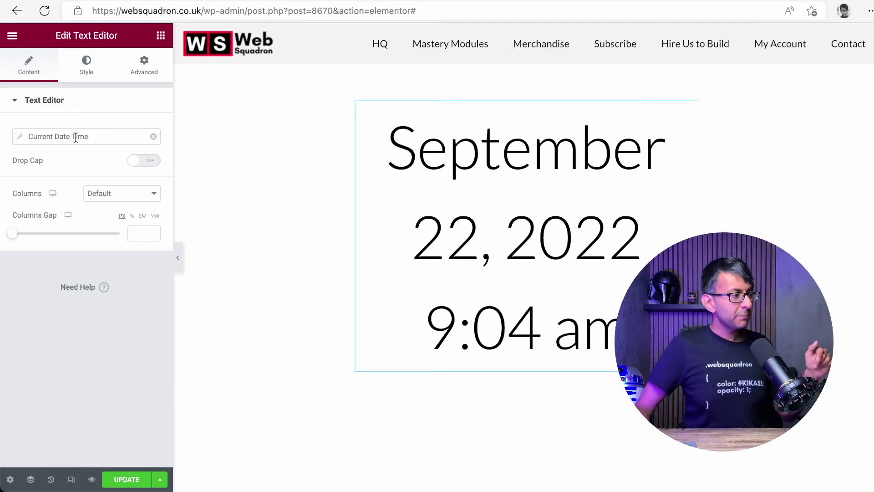
left_click(19, 138)
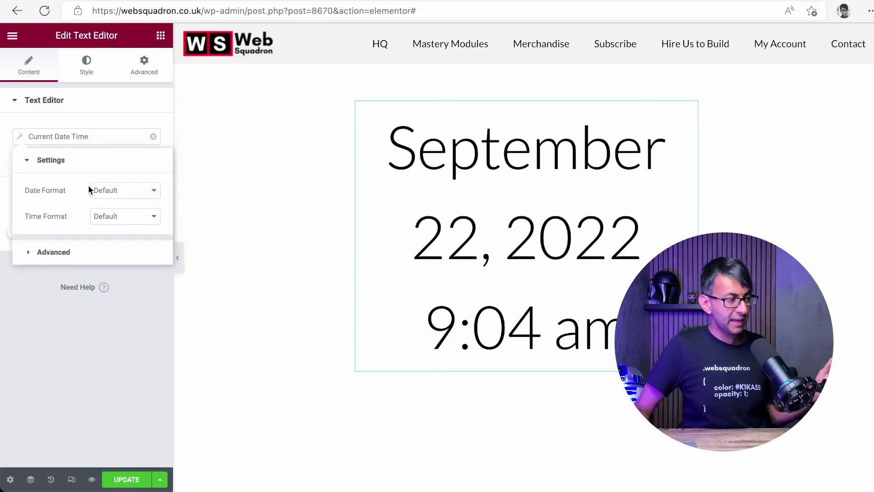
Step: Set Date Format to Custom with format Y so only the year 2022 shows
left_click(128, 193)
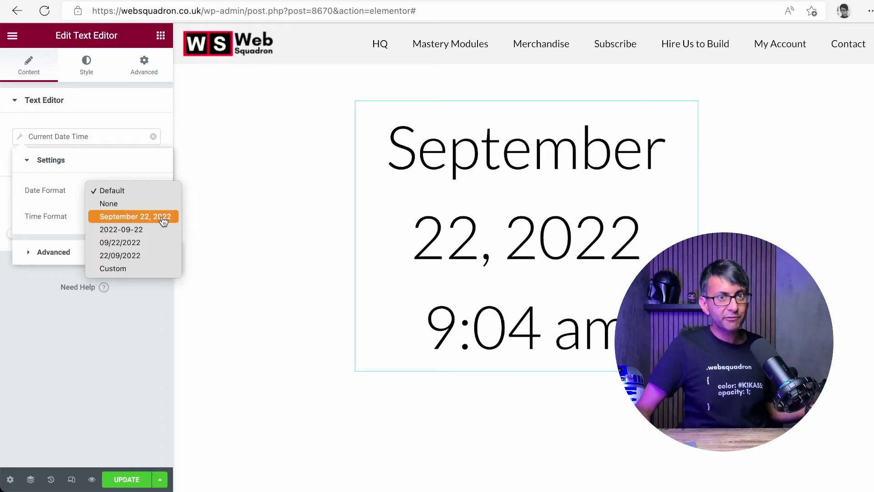
left_click(141, 269)
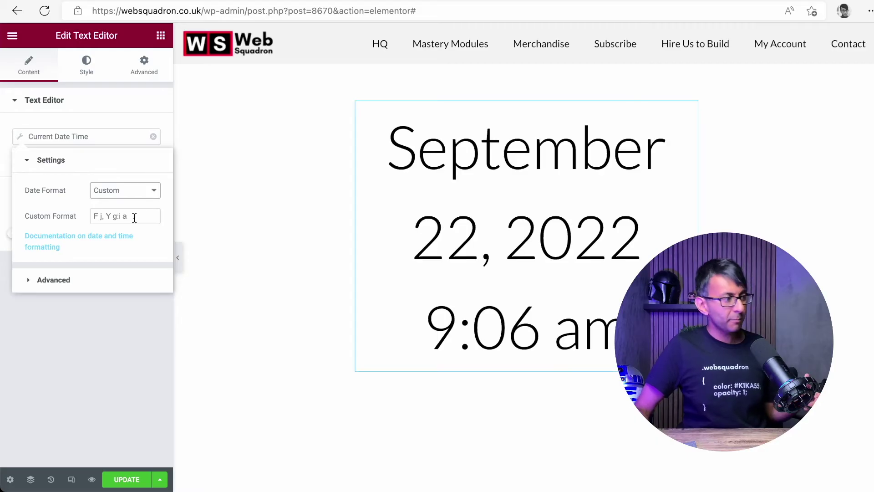
left_click_drag(134, 217, 79, 218)
type("Y")
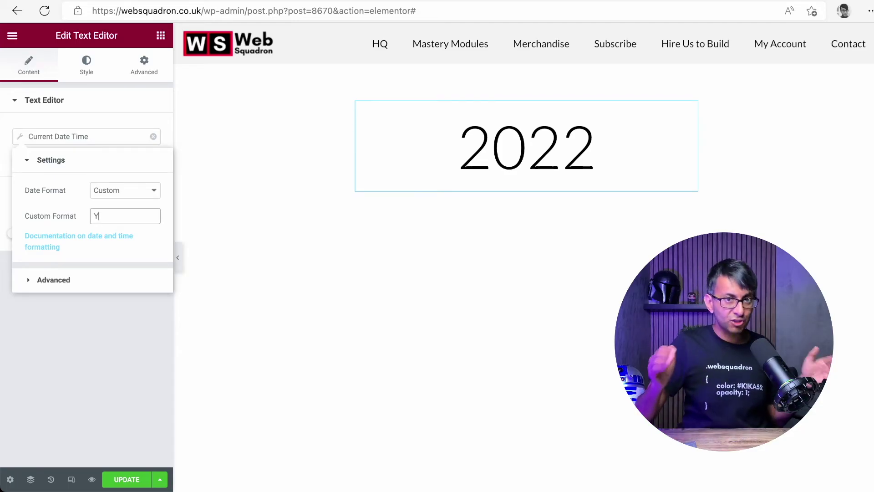
left_click(33, 281)
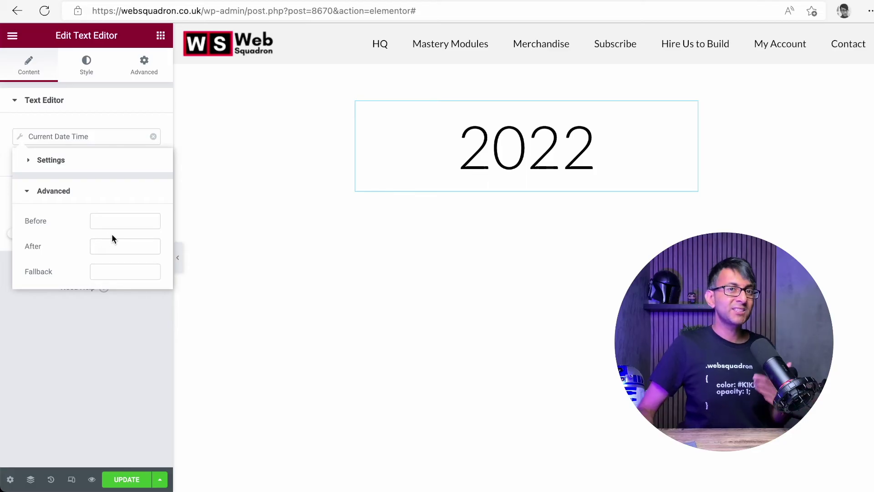
Step: Enter '© Copyright ' in the Before field so the widget reads © Copyright 2022
left_click(123, 220)
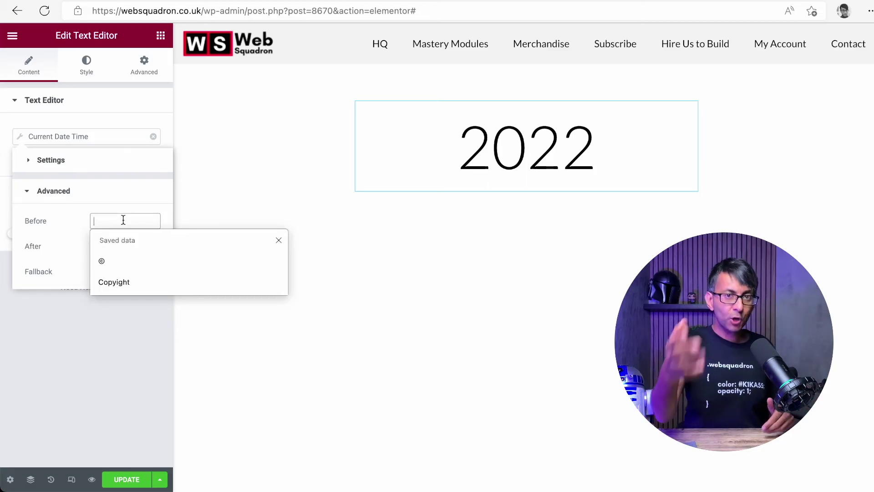
key("Down")
key("Return")
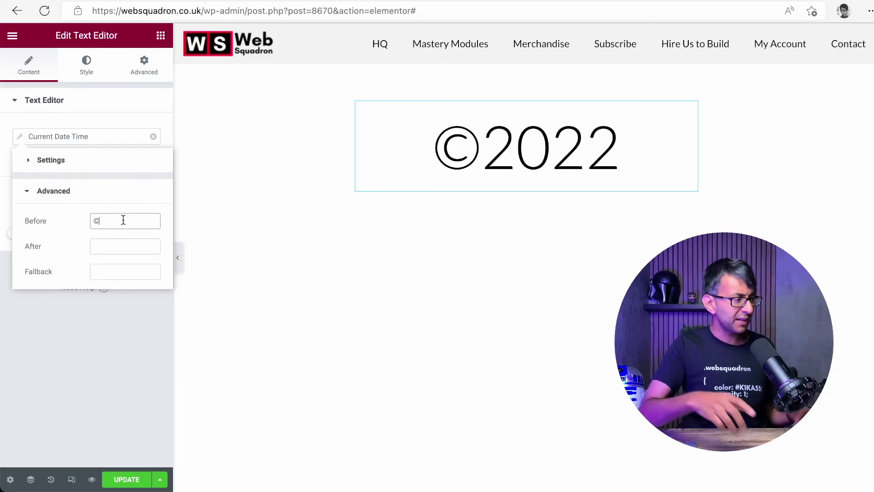
type(" Copyright")
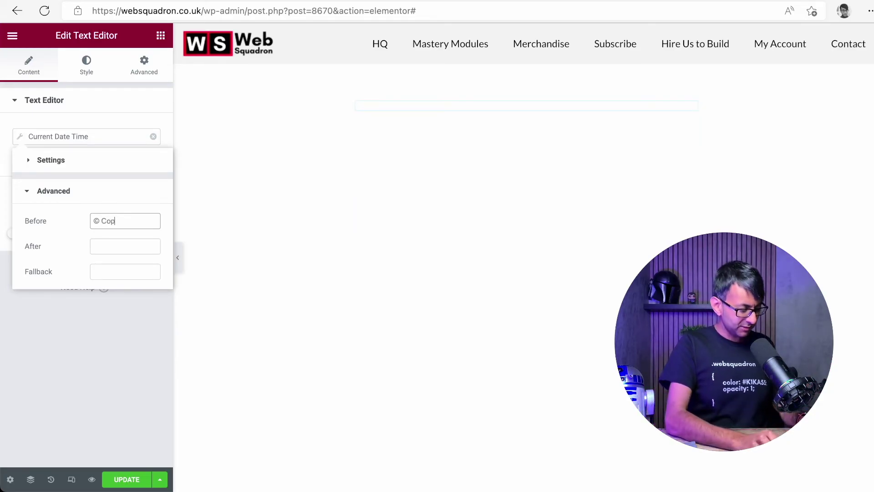
left_click(86, 67)
Step: Reduce the footer typography size from 97px to 42px Lato so the text fits on one line
left_click(151, 182)
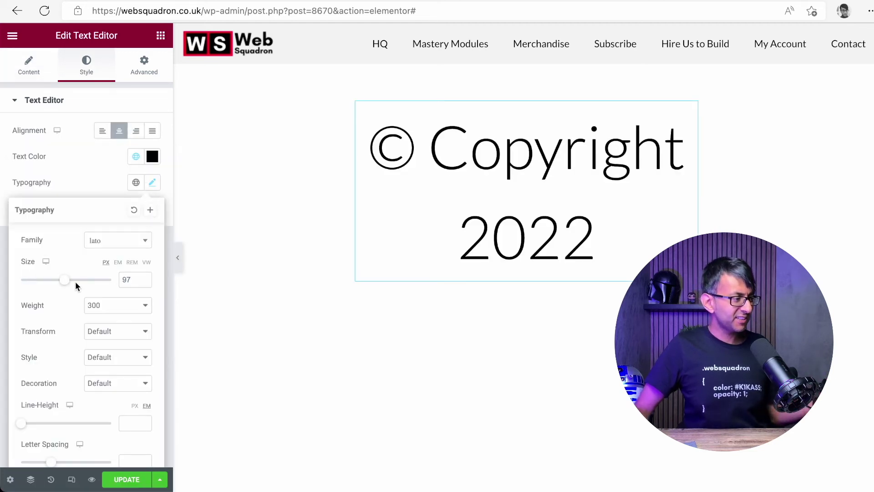
left_click_drag(64, 279, 43, 282)
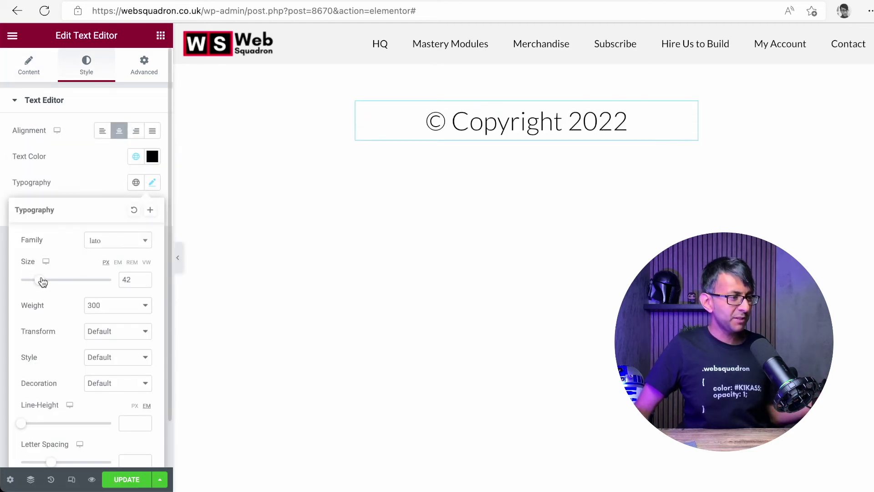
left_click(226, 319)
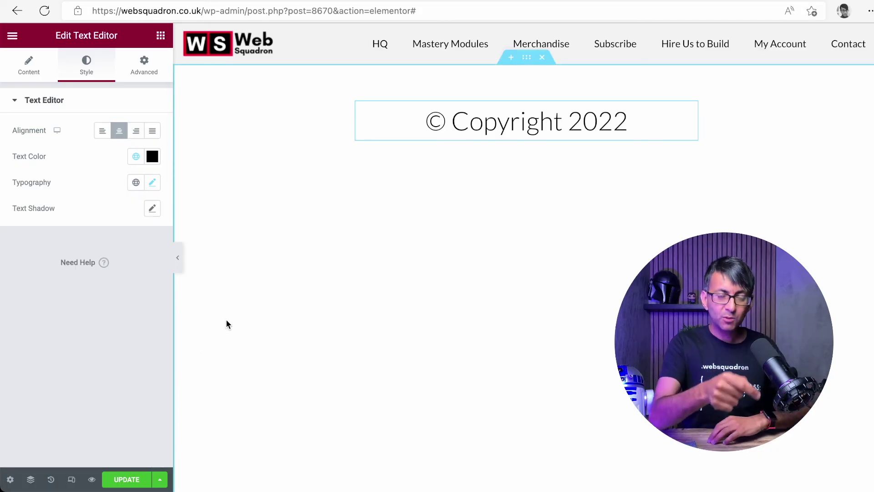